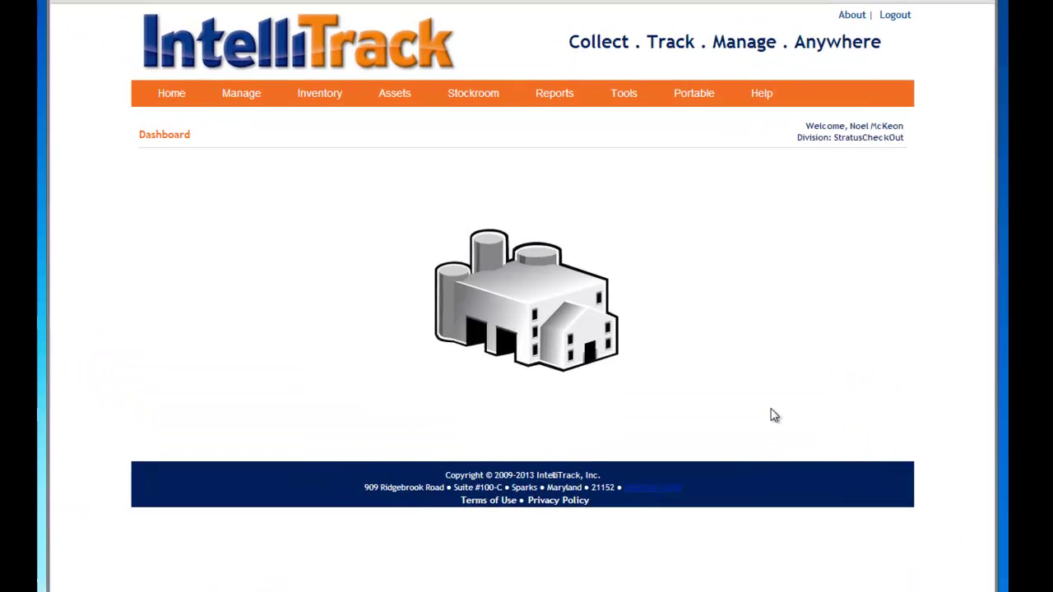
- Open the item management list and view the assets recorded under the CELL_PHONE item
mouse_move(297, 126)
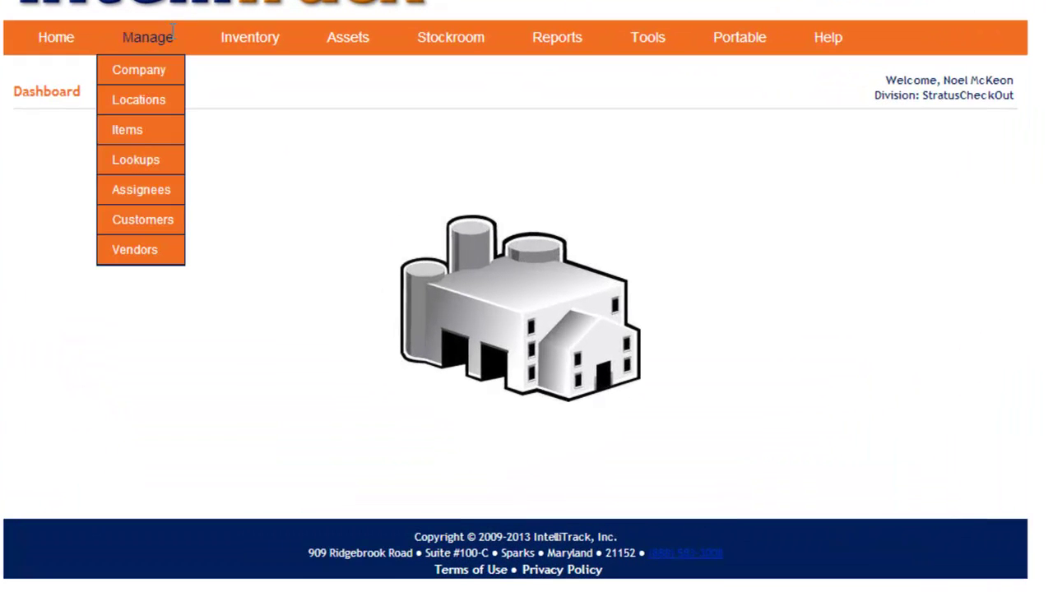
click(134, 141)
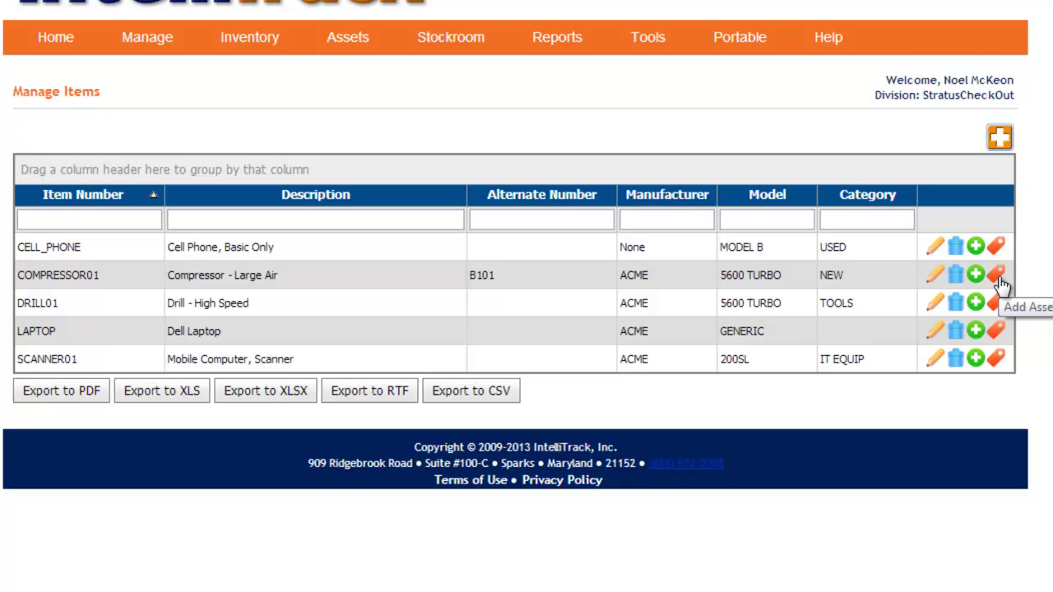
click(996, 246)
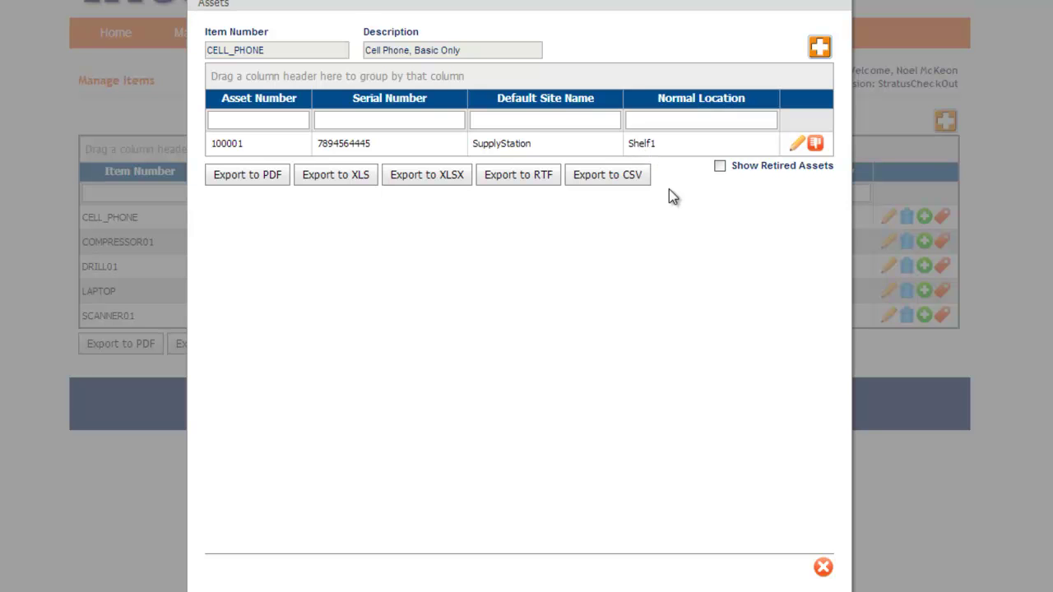
click(823, 568)
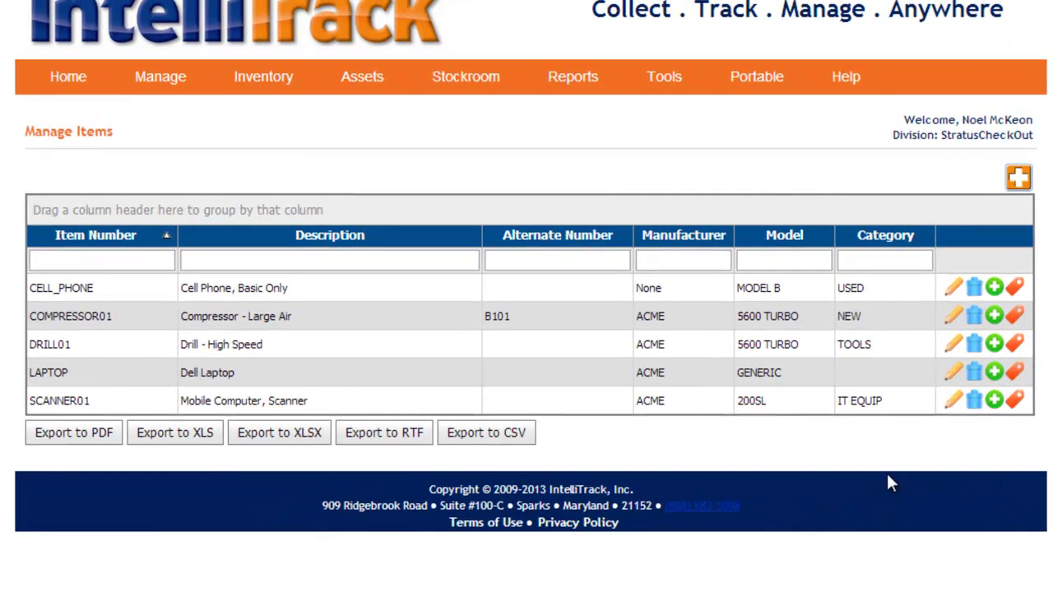
- Open asset 100002 of the COMPRESSOR01 item for editing and review its asset and user-defined fields
click(1014, 316)
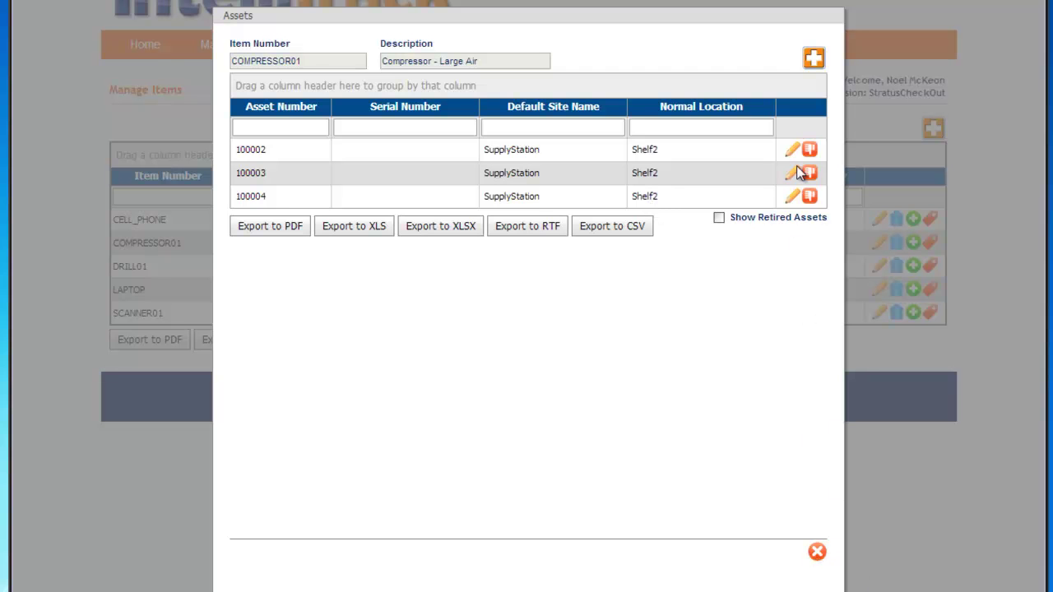
click(809, 221)
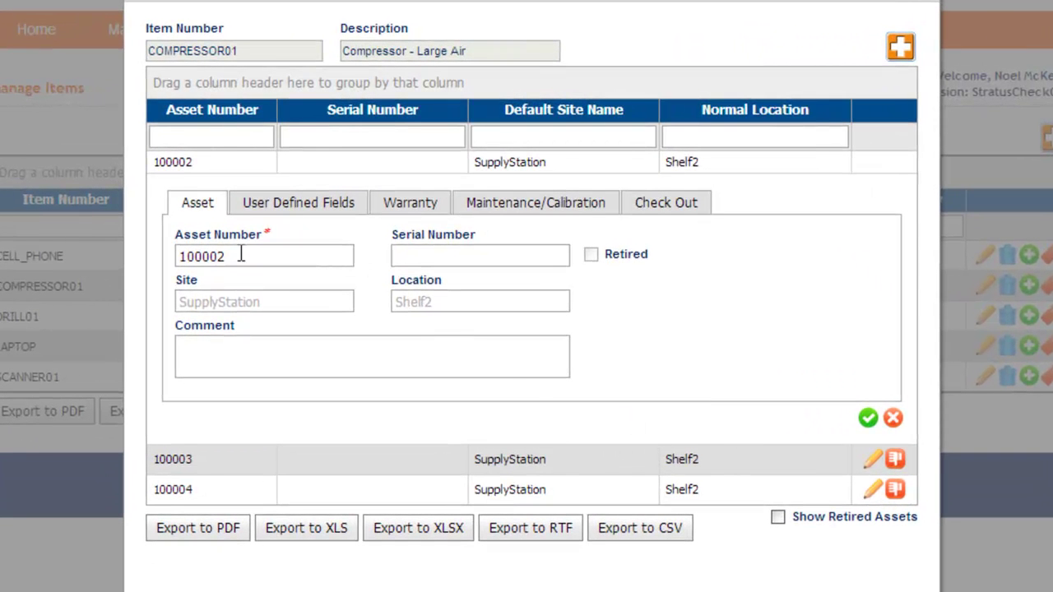
drag(235, 254, 164, 254)
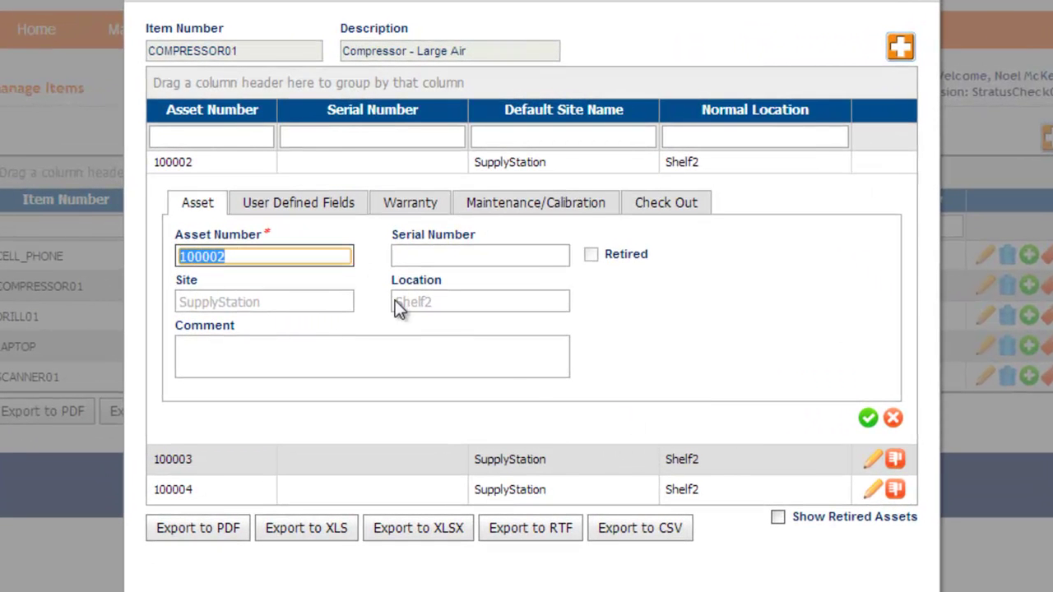
click(417, 255)
click(381, 340)
click(278, 207)
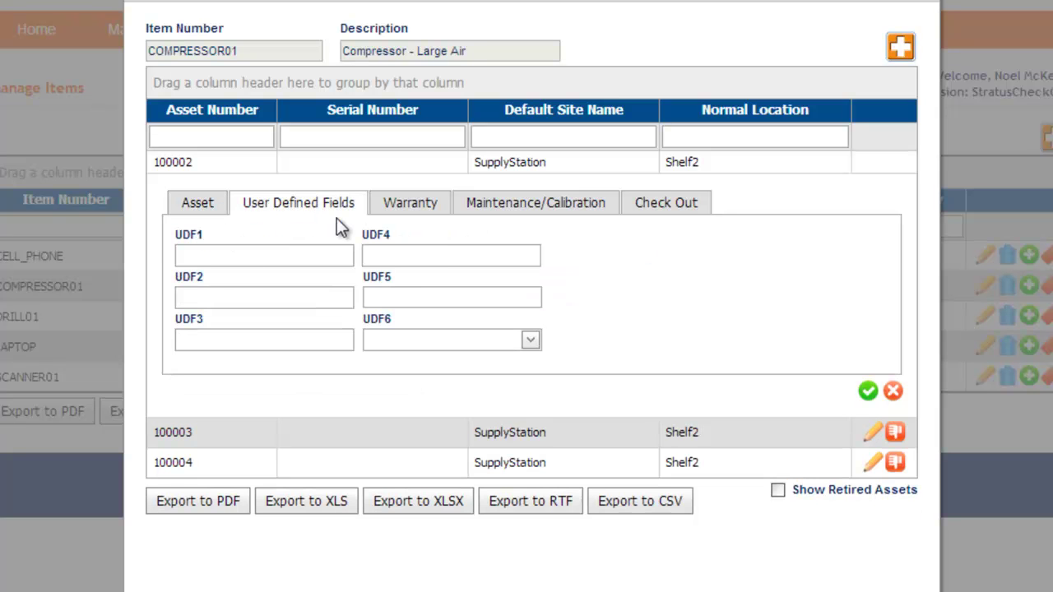
- Set the condition in the warranty details of compressor asset 100002 to Working
click(431, 209)
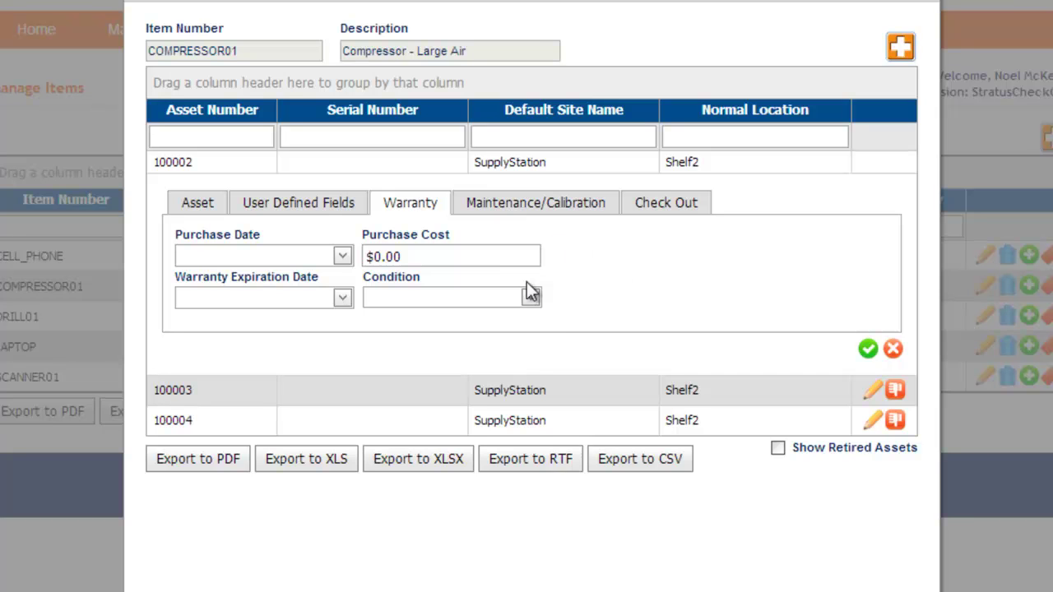
click(539, 301)
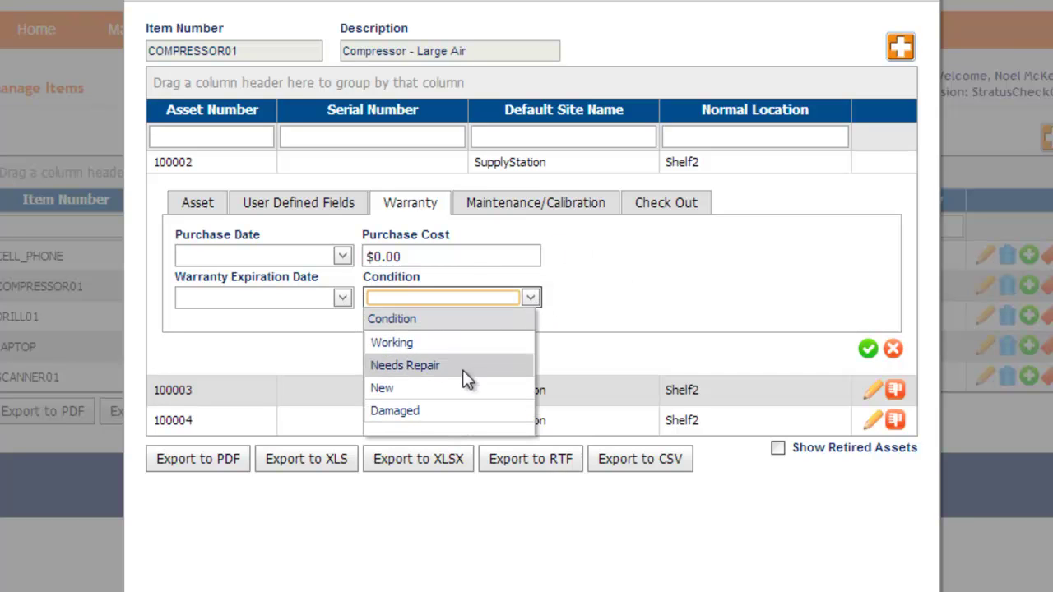
click(448, 342)
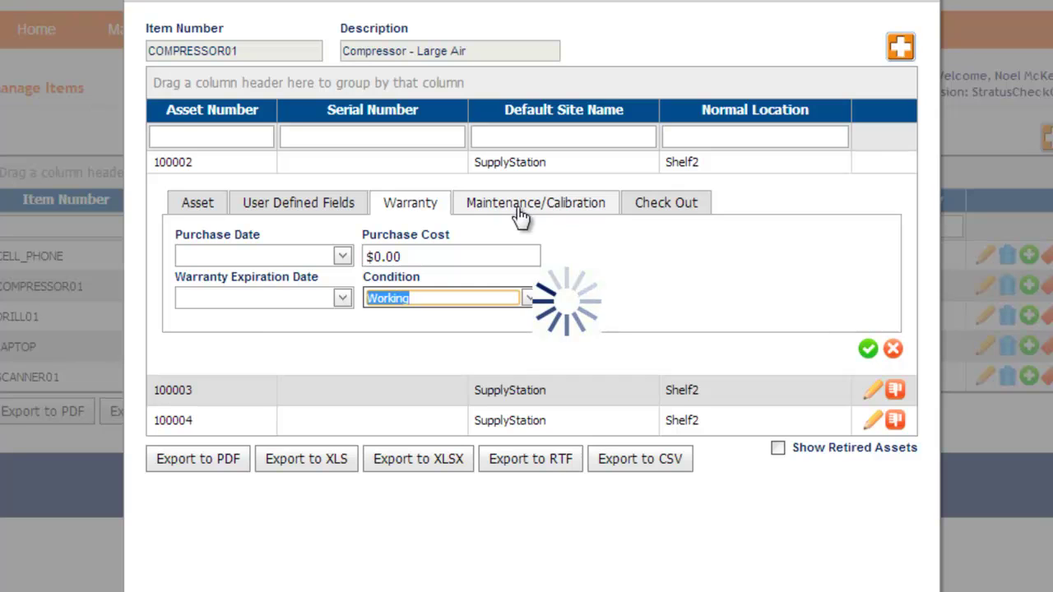
- Review the maintenance/calibration and check-out details of compressor asset 100002, and close the item's assets
click(519, 208)
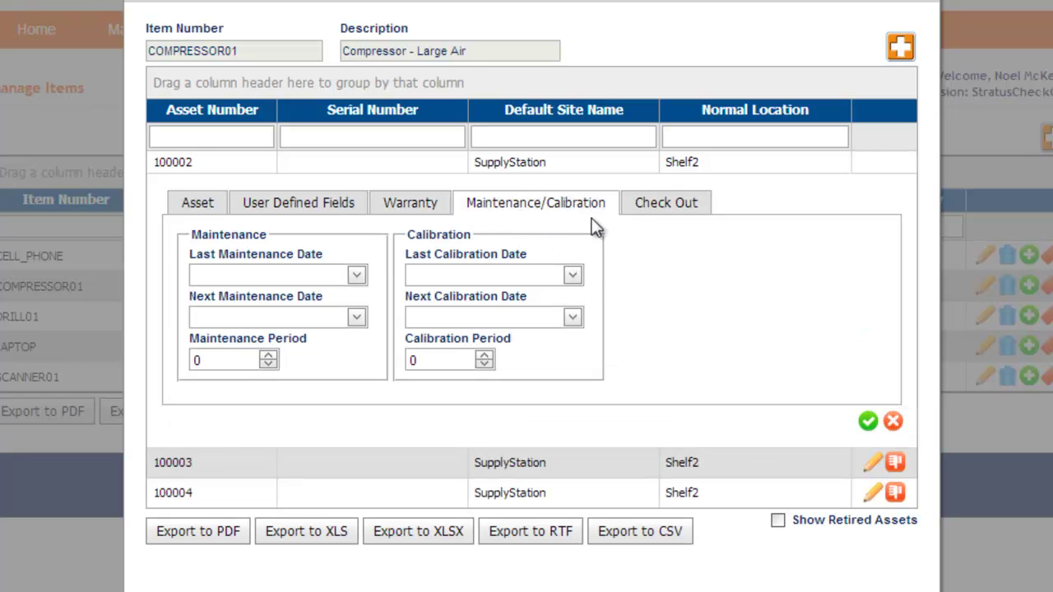
click(673, 216)
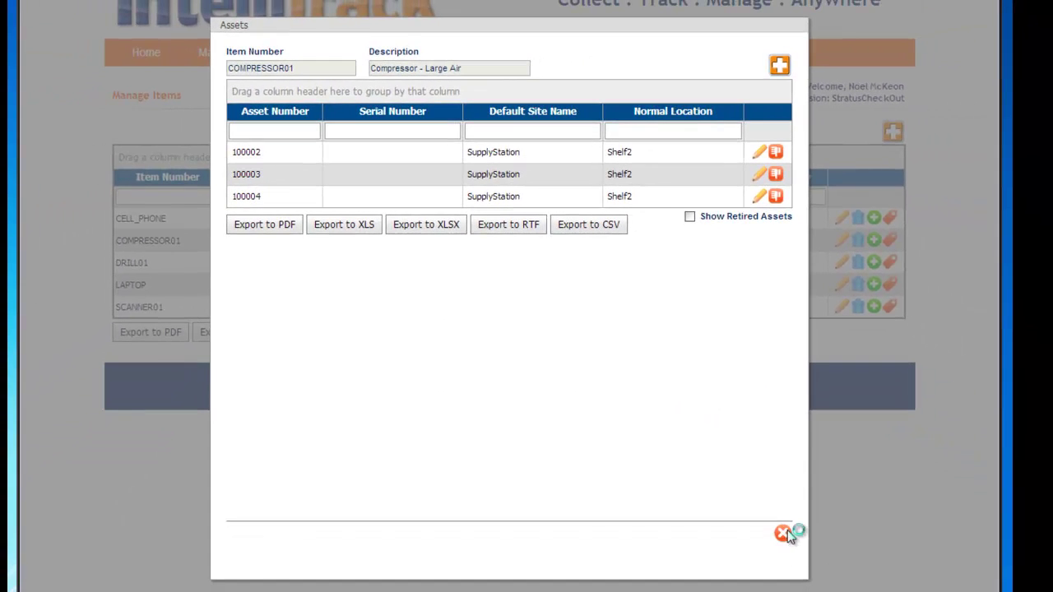
click(786, 534)
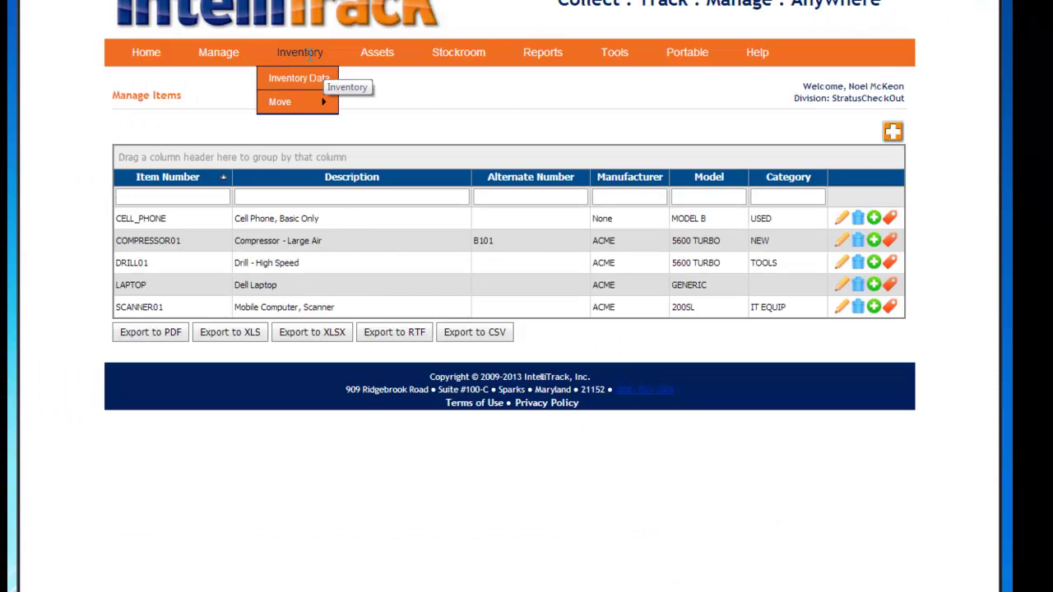
- Start a new asset check-out and assign it to the first assignee in the list
mouse_move(378, 56)
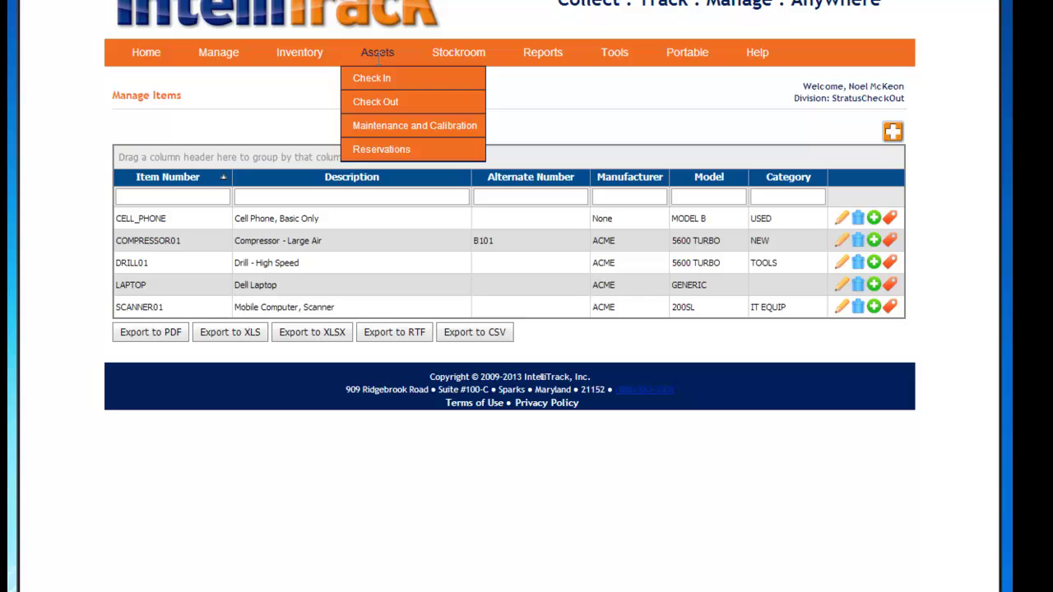
click(383, 102)
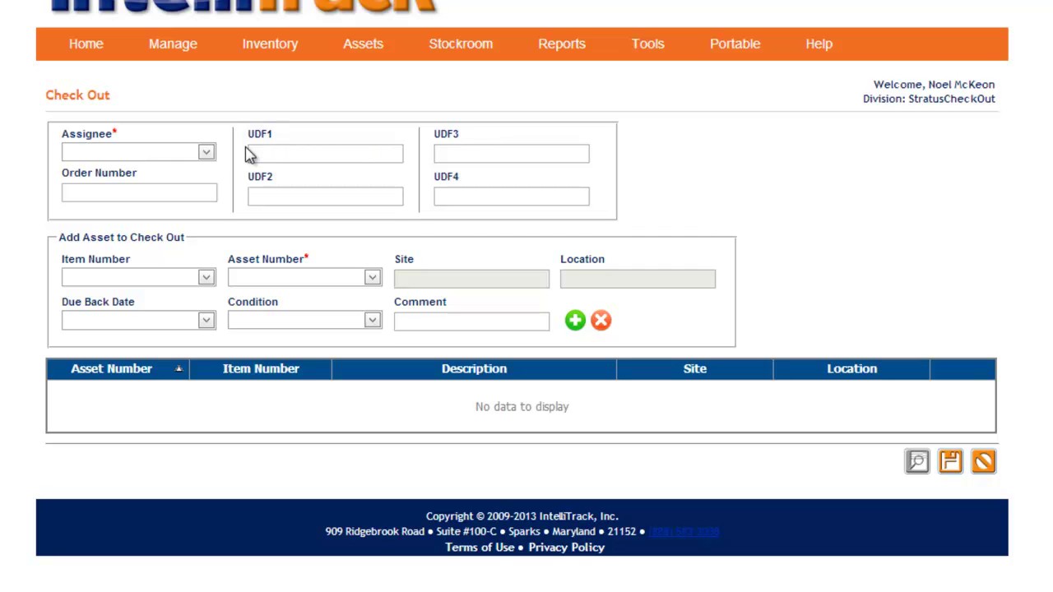
click(206, 152)
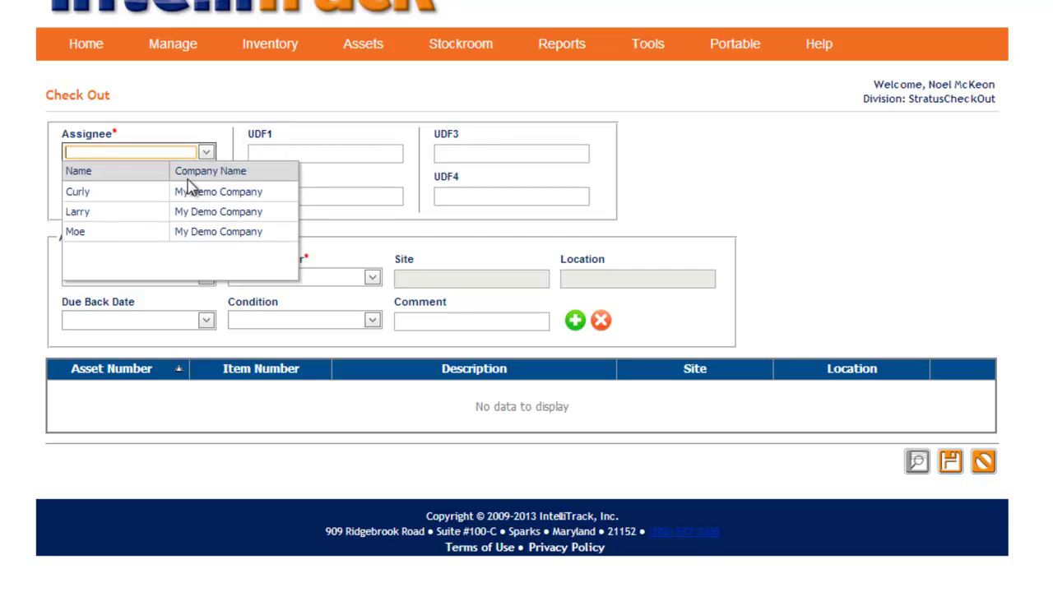
click(138, 202)
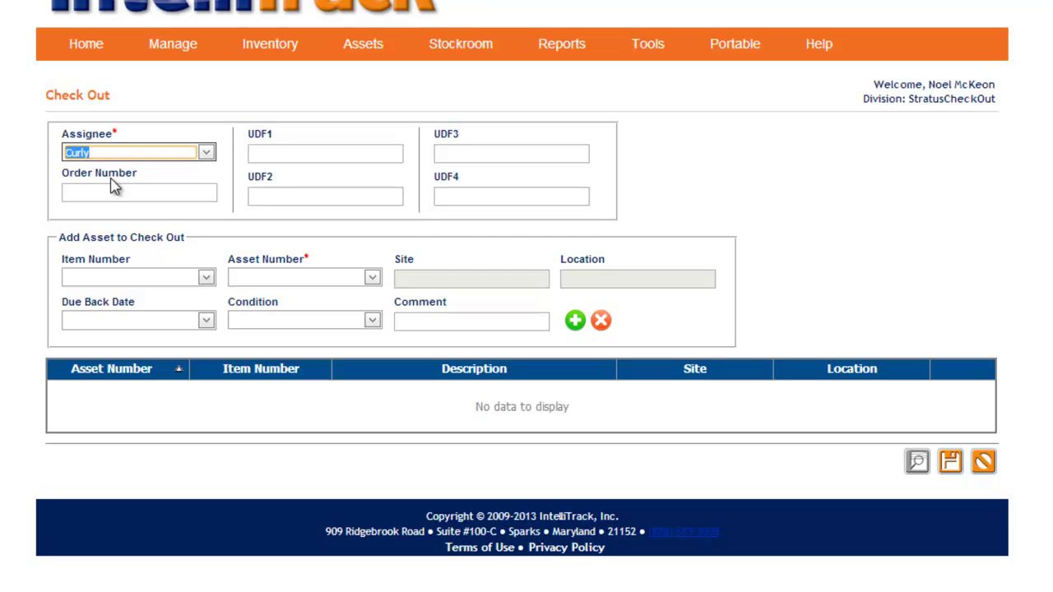
click(104, 152)
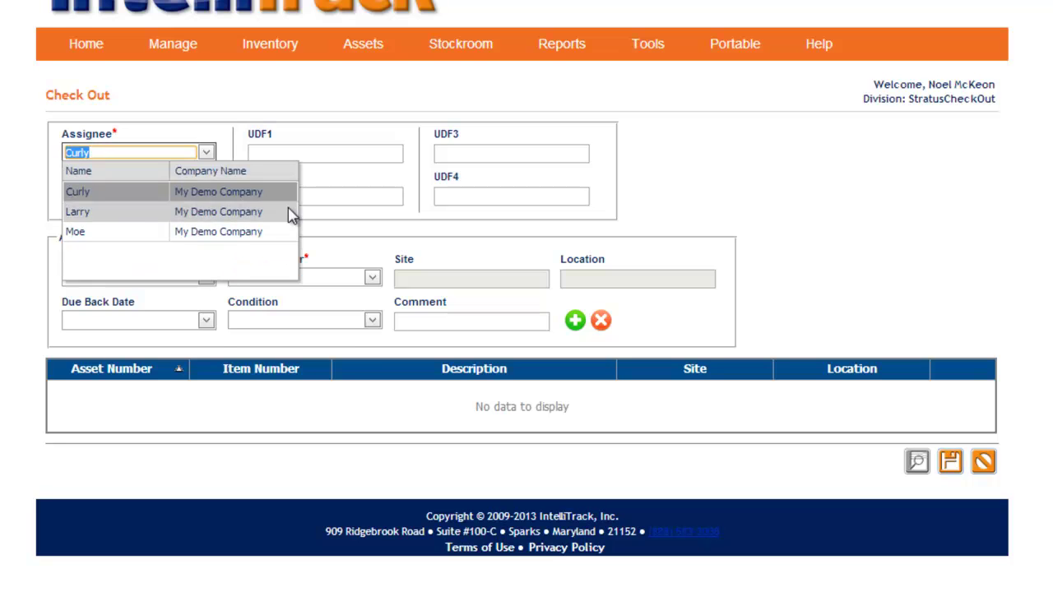
click(364, 242)
- Add cell phone asset 100001 to the check-out
click(373, 278)
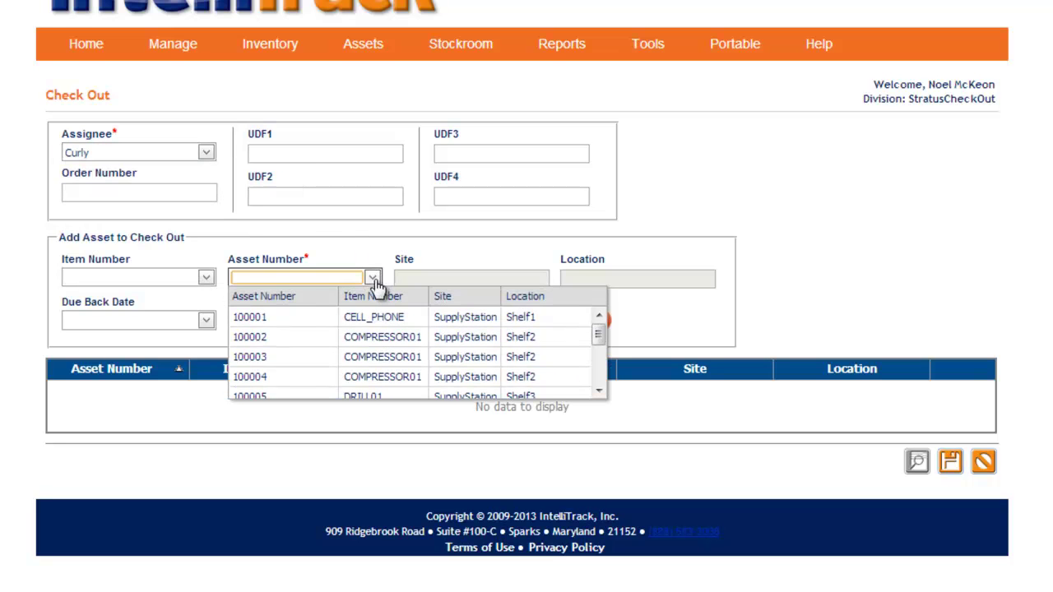
click(289, 319)
click(575, 322)
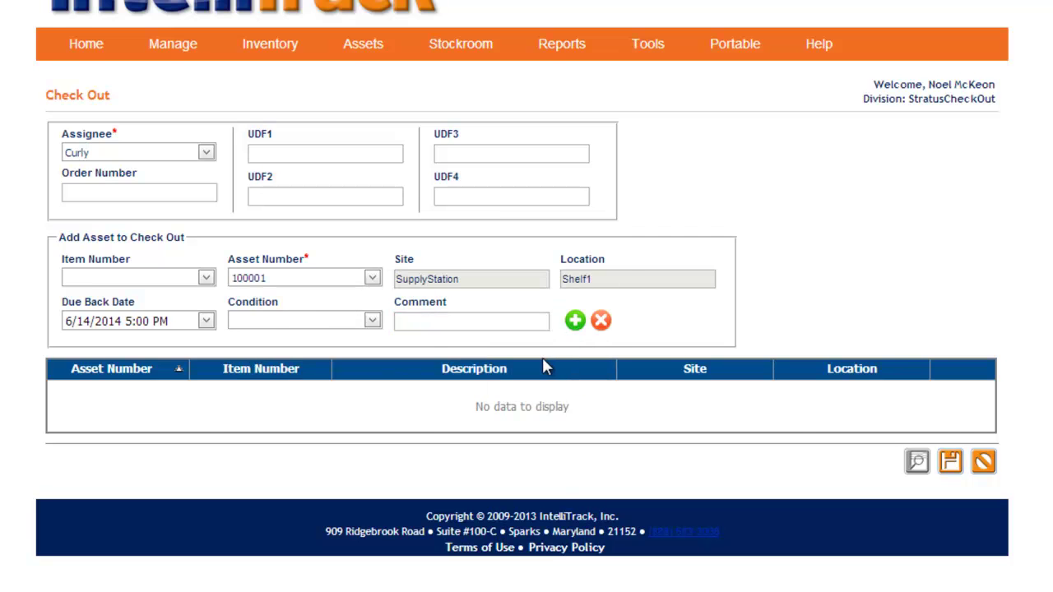
- Add laptop asset 100006 to the check-out and save the transaction
click(372, 279)
scroll(374, 329, down, 2)
scroll(378, 341, up, 1)
click(374, 391)
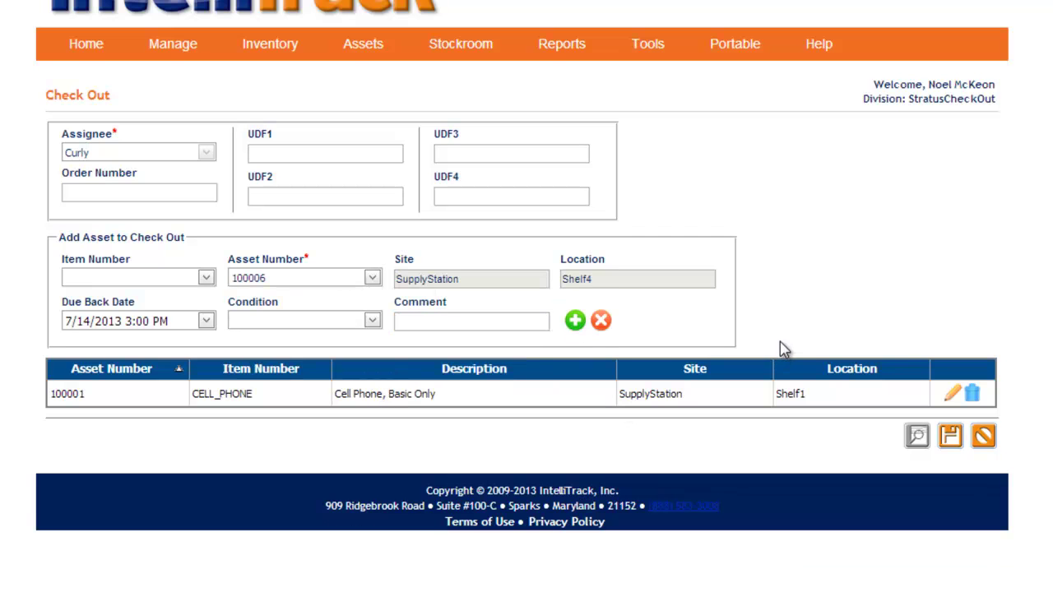
key(Return)
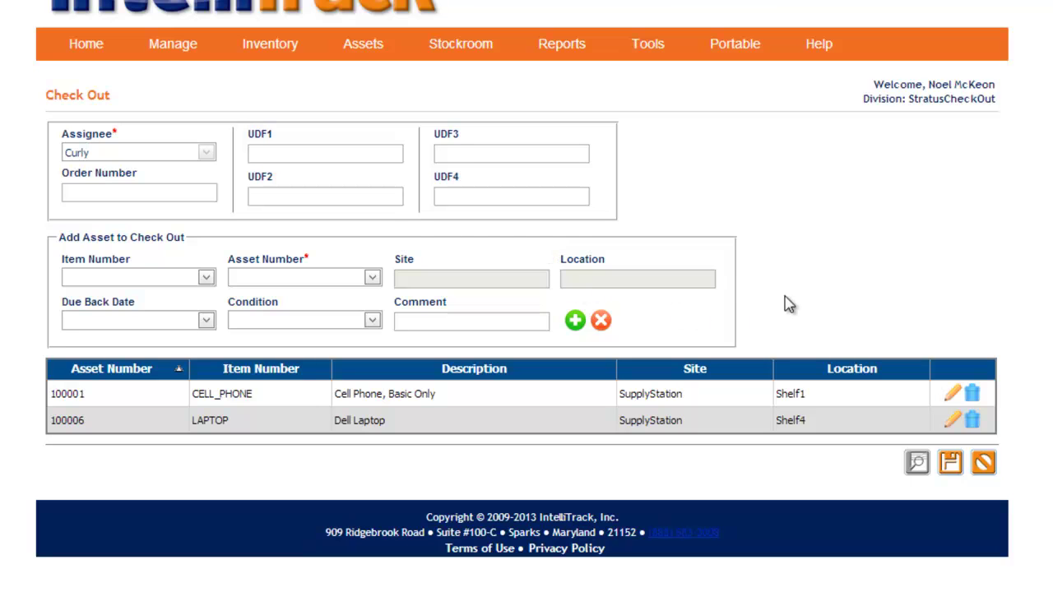
click(950, 463)
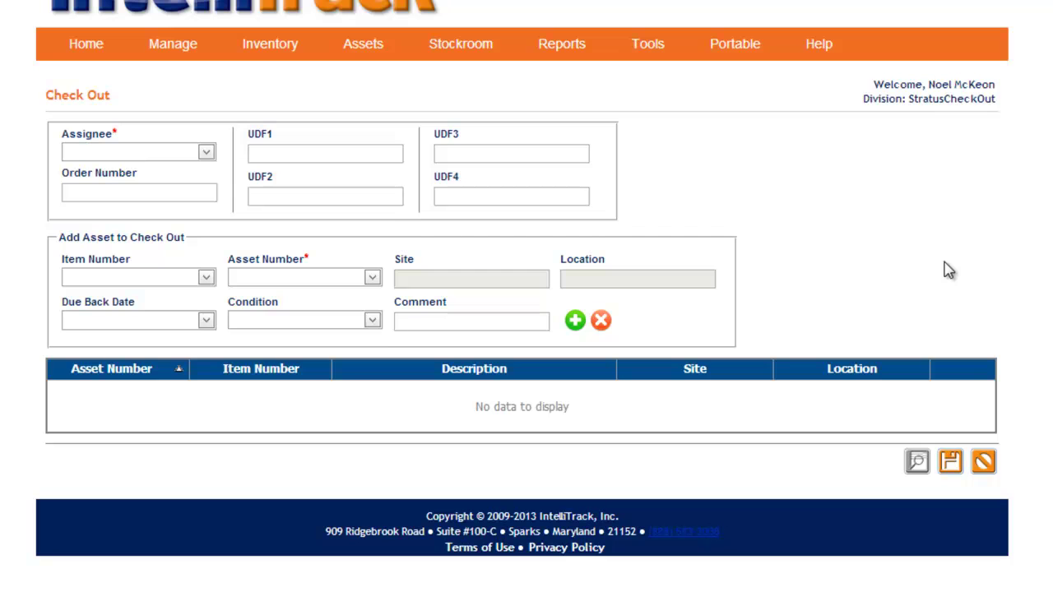
- Check out compressor asset 100004 to the third assignee in the list and save the transaction
click(205, 152)
click(177, 233)
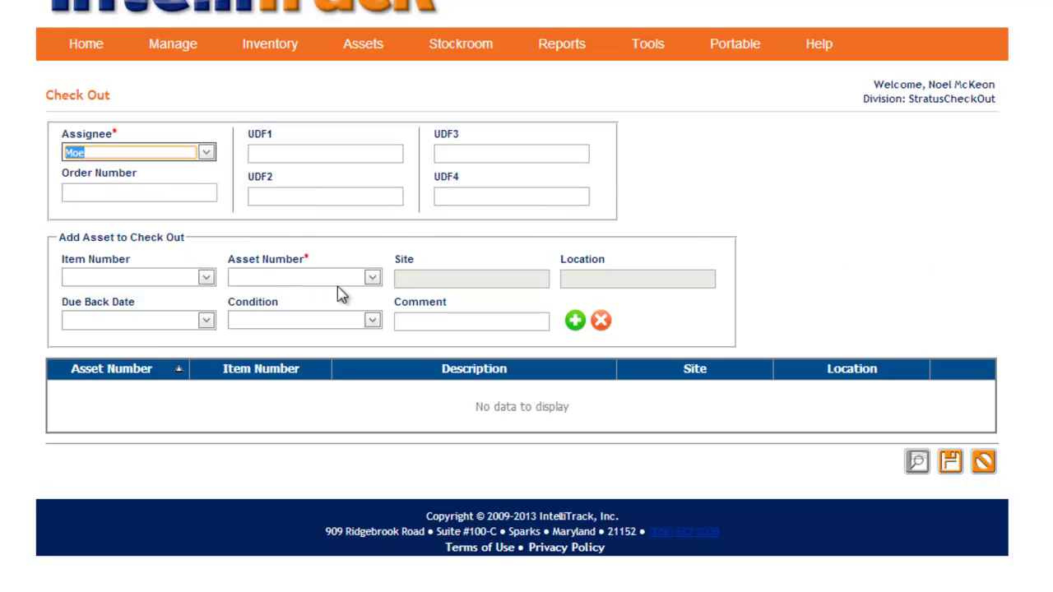
click(371, 281)
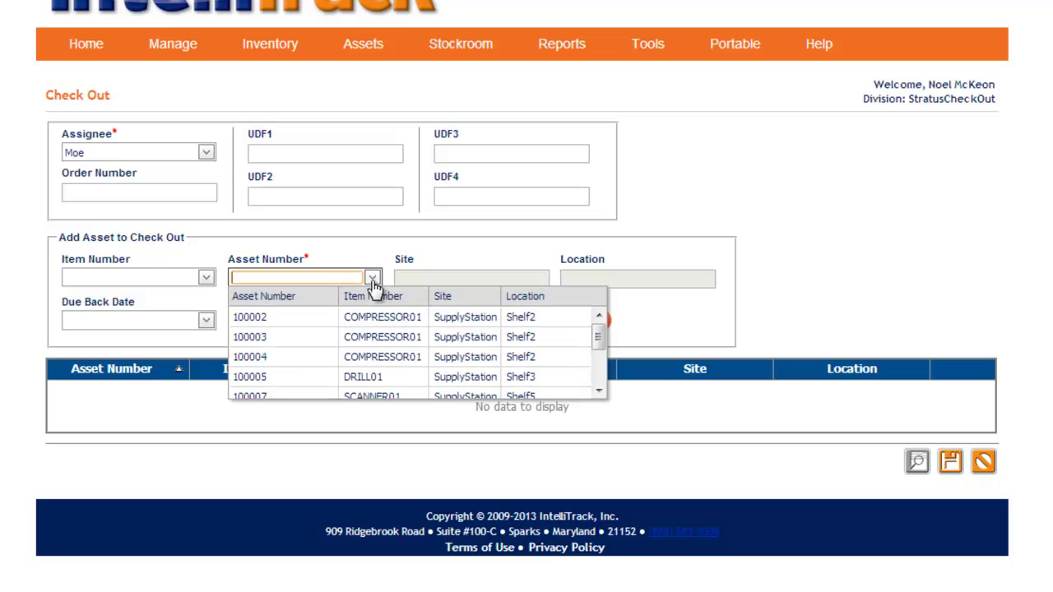
click(352, 357)
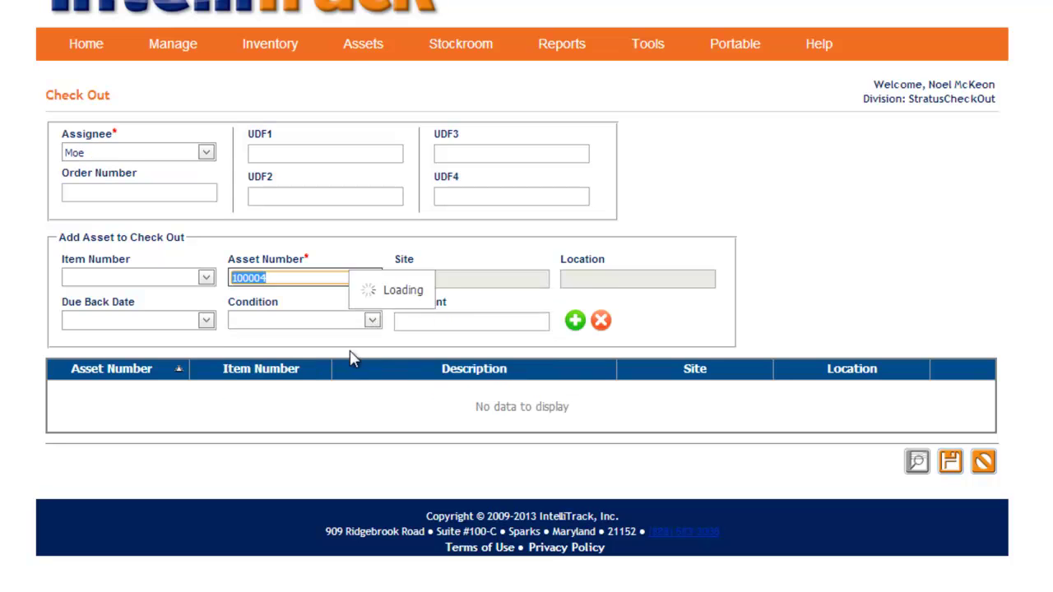
click(574, 321)
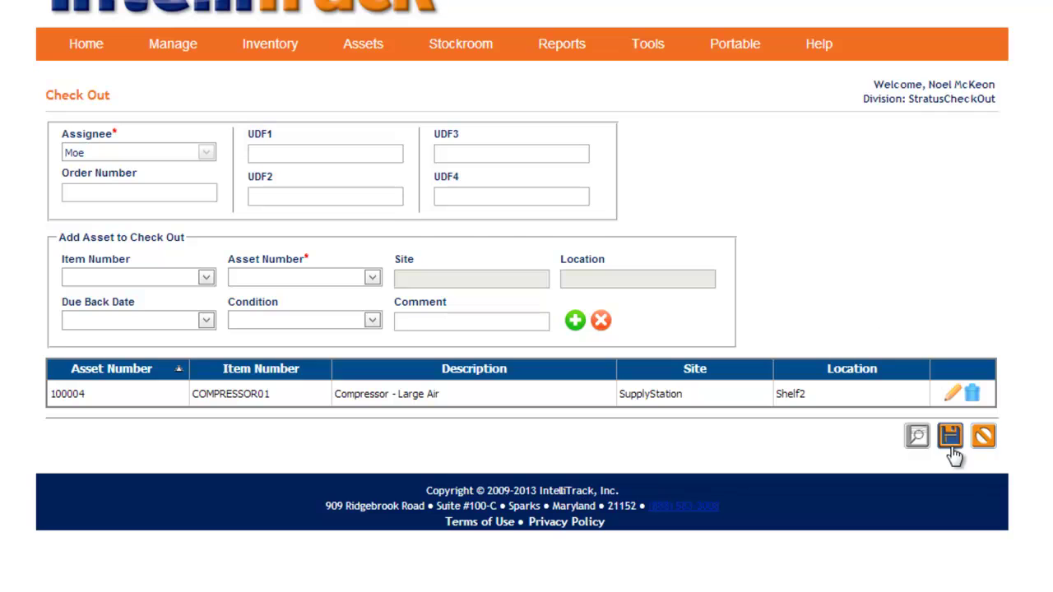
click(948, 430)
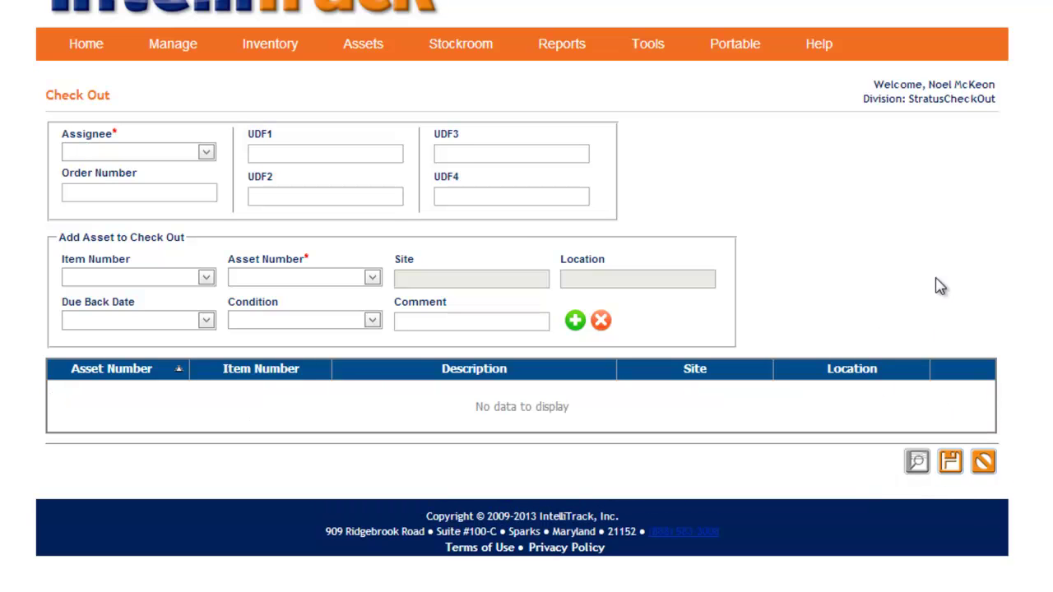
- Examine the check-out details of cell phone asset 100001 in the item management list, and close them
click(172, 44)
click(161, 134)
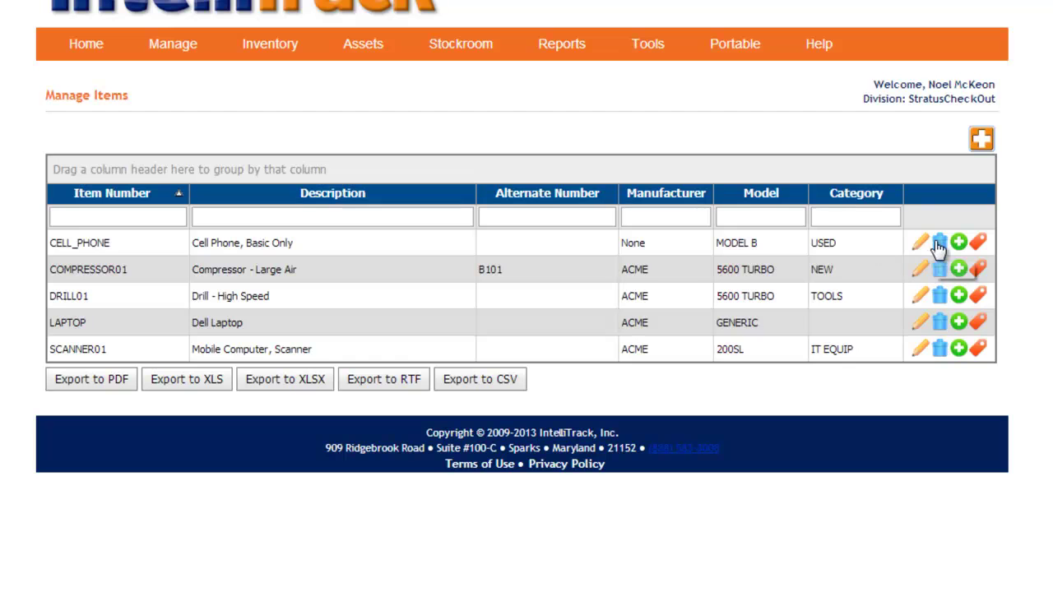
click(976, 244)
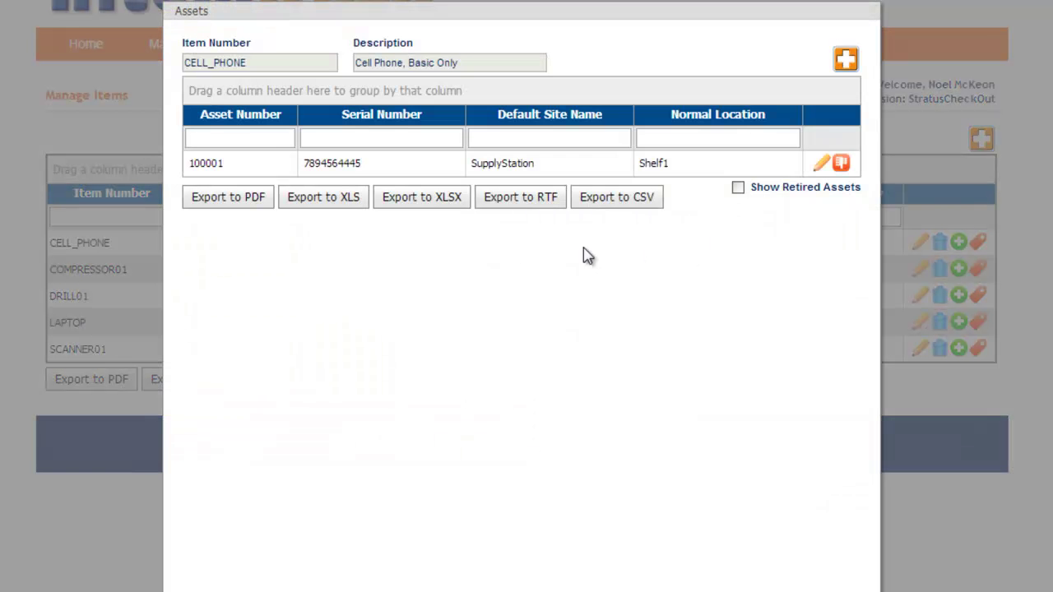
click(824, 166)
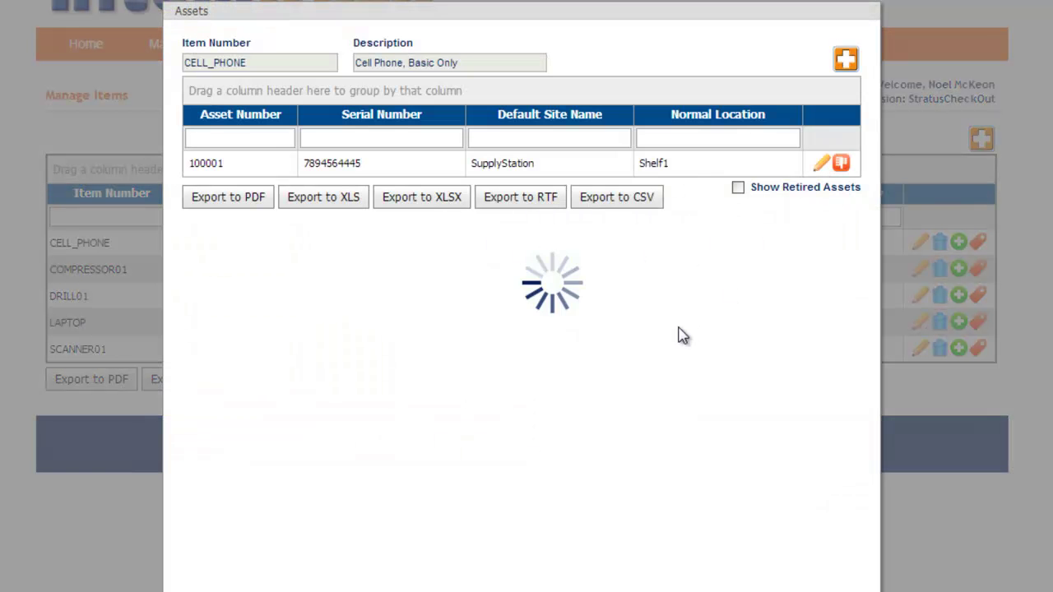
click(658, 206)
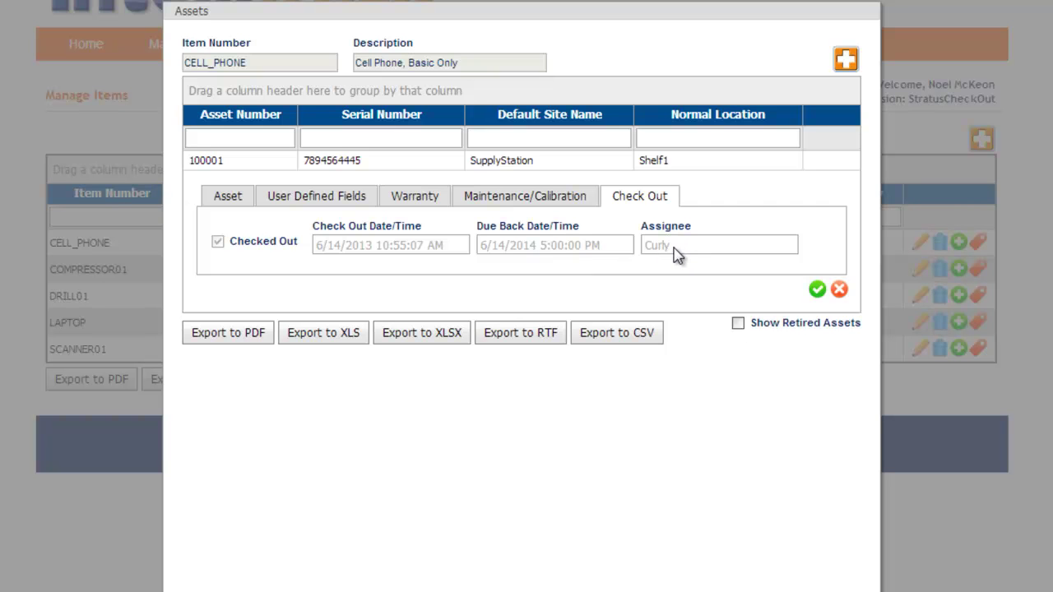
key(Escape)
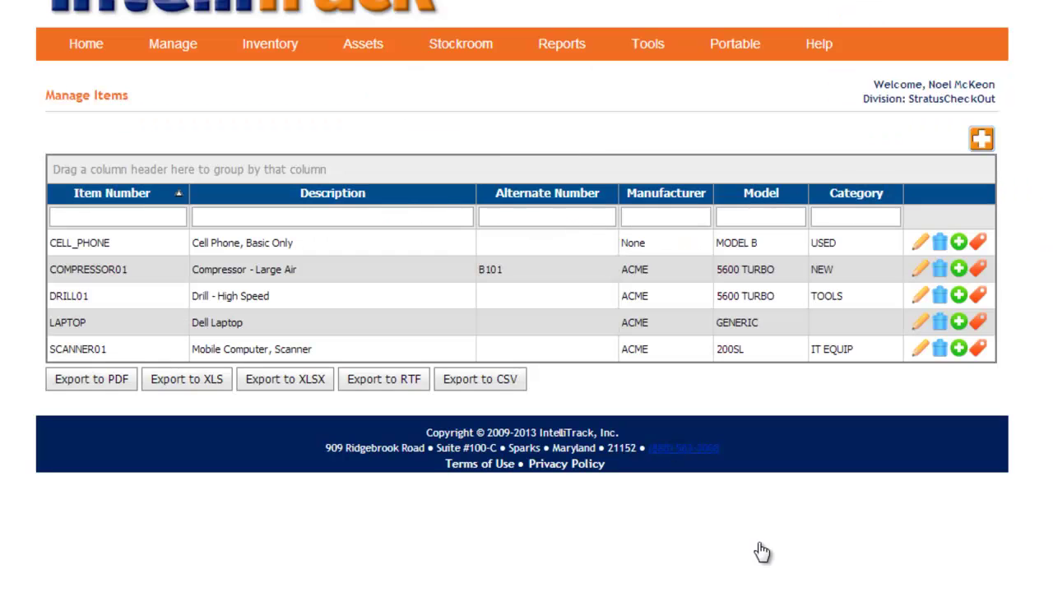
- Generate the asset report Check Out Receipt By Assignee for the assignee holding cell phone asset 100001
mouse_move(561, 45)
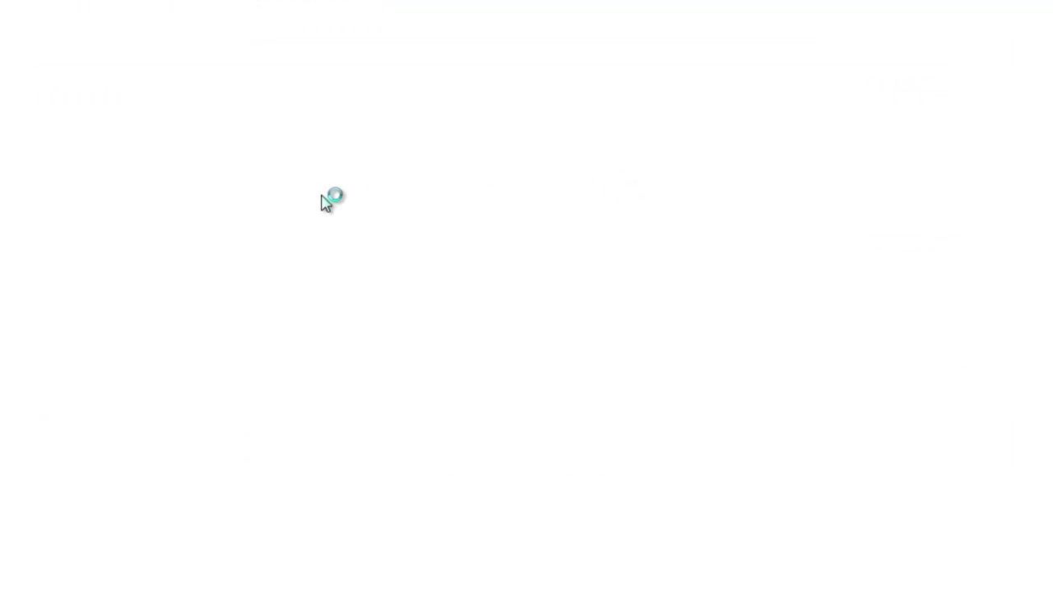
click(197, 230)
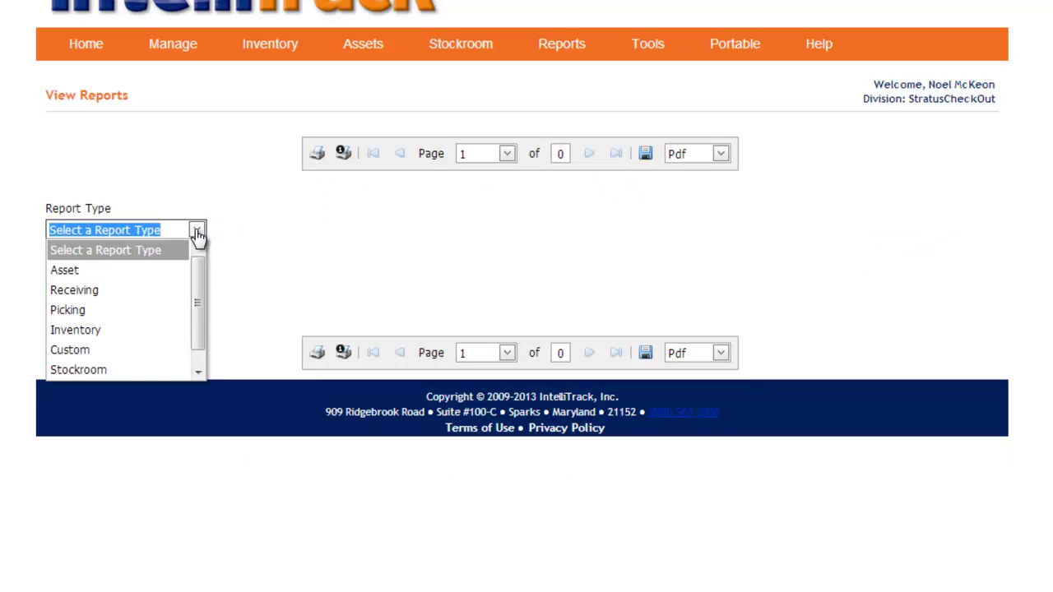
click(123, 269)
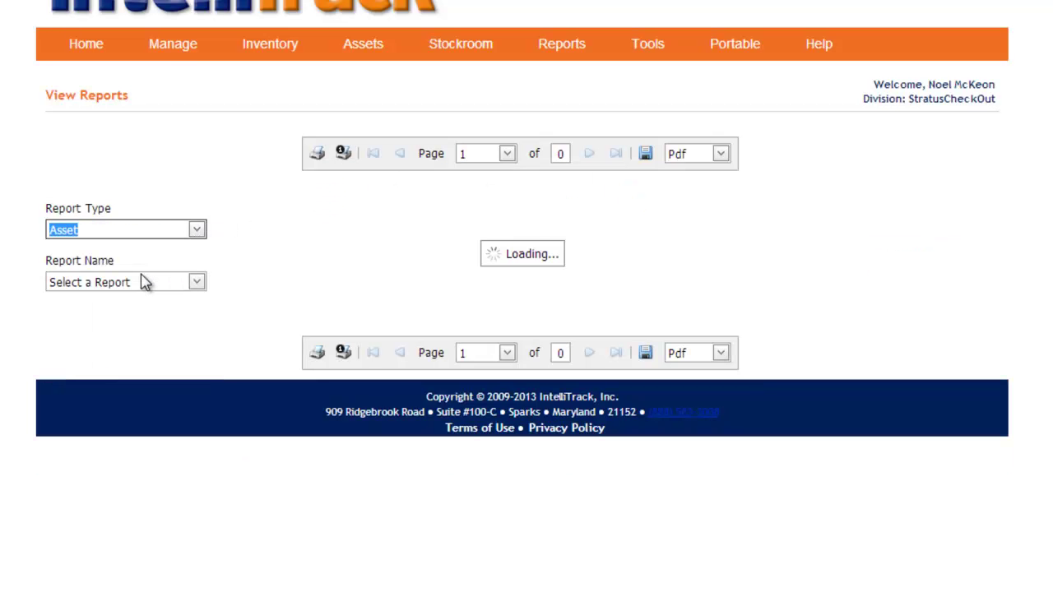
click(198, 283)
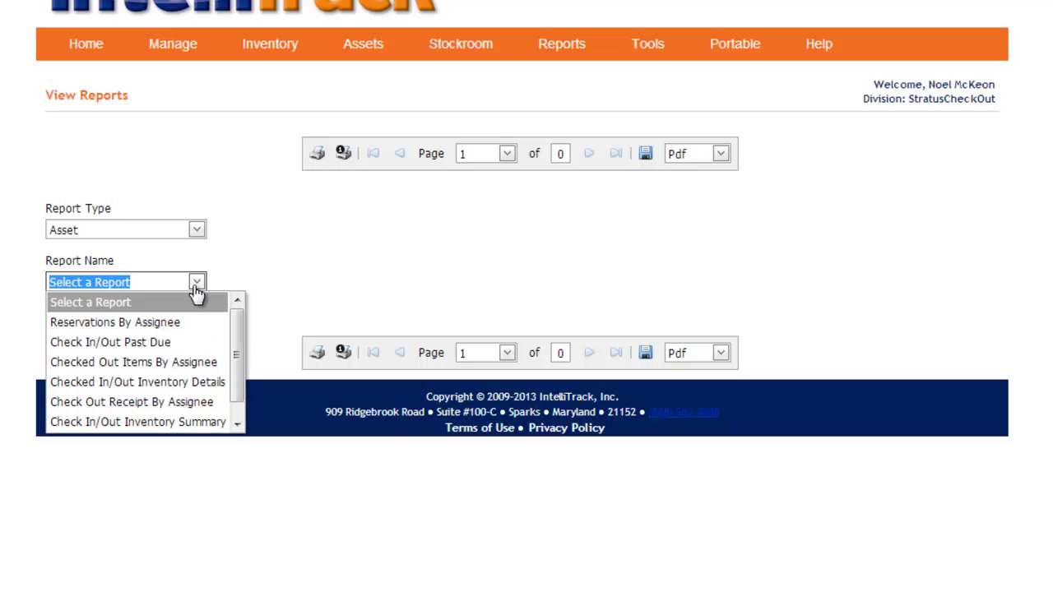
click(158, 403)
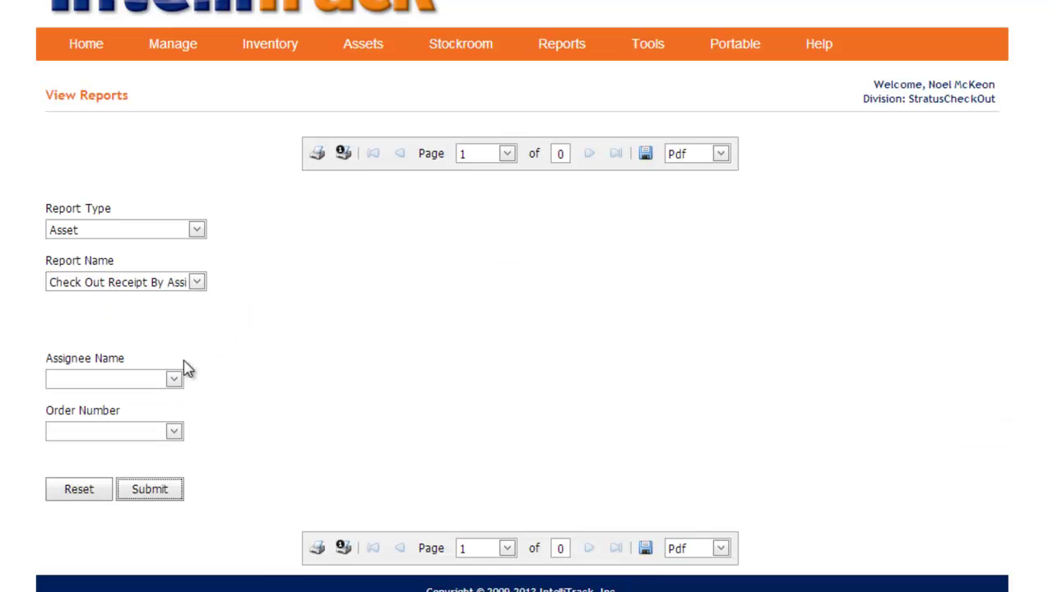
click(172, 379)
click(122, 424)
click(150, 489)
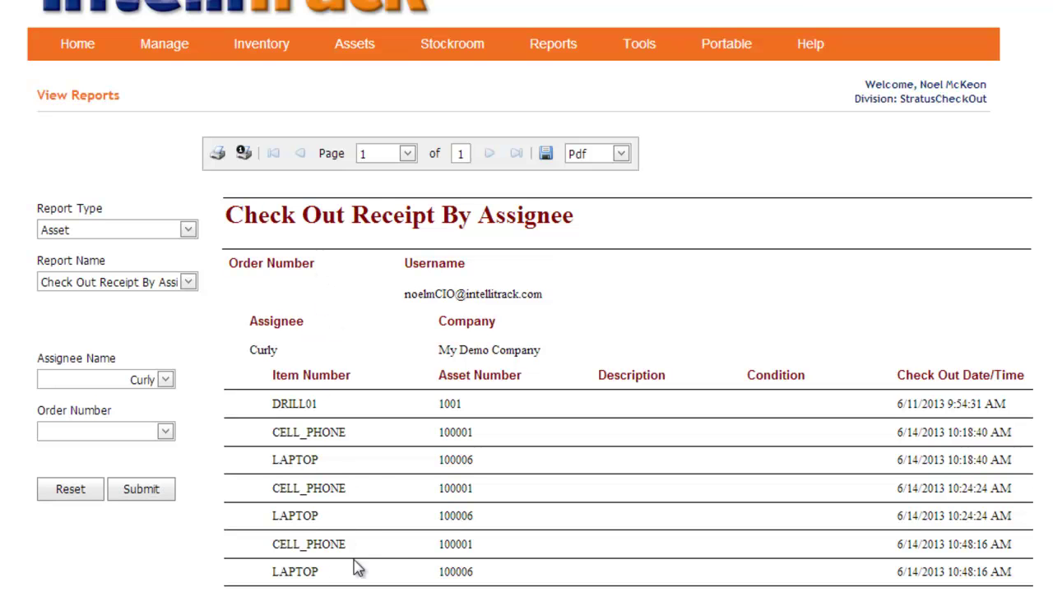
- Generate the Check In/Out Inventory Summary report for all items
click(189, 282)
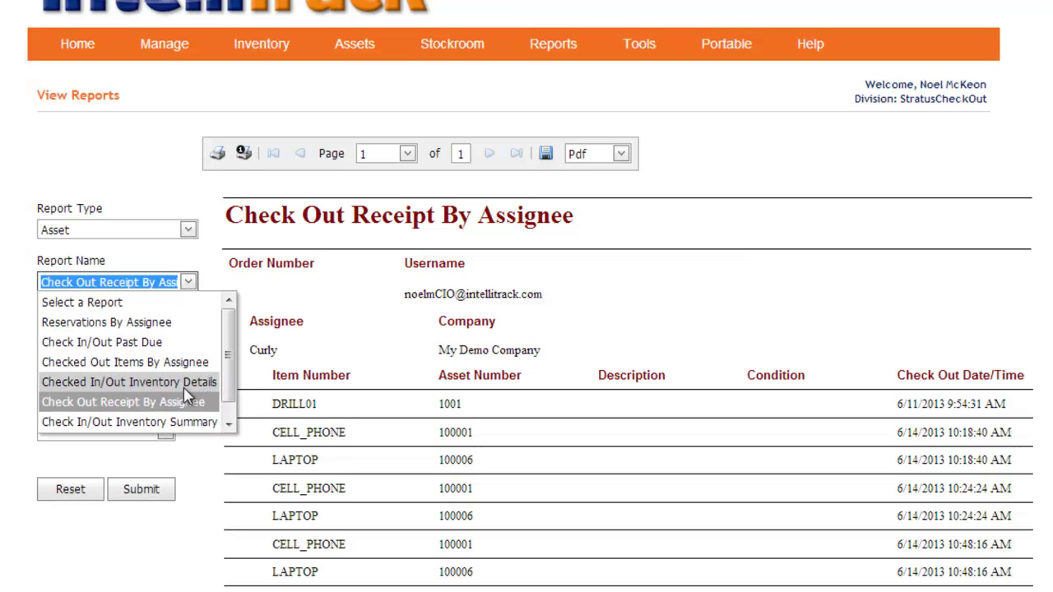
click(170, 422)
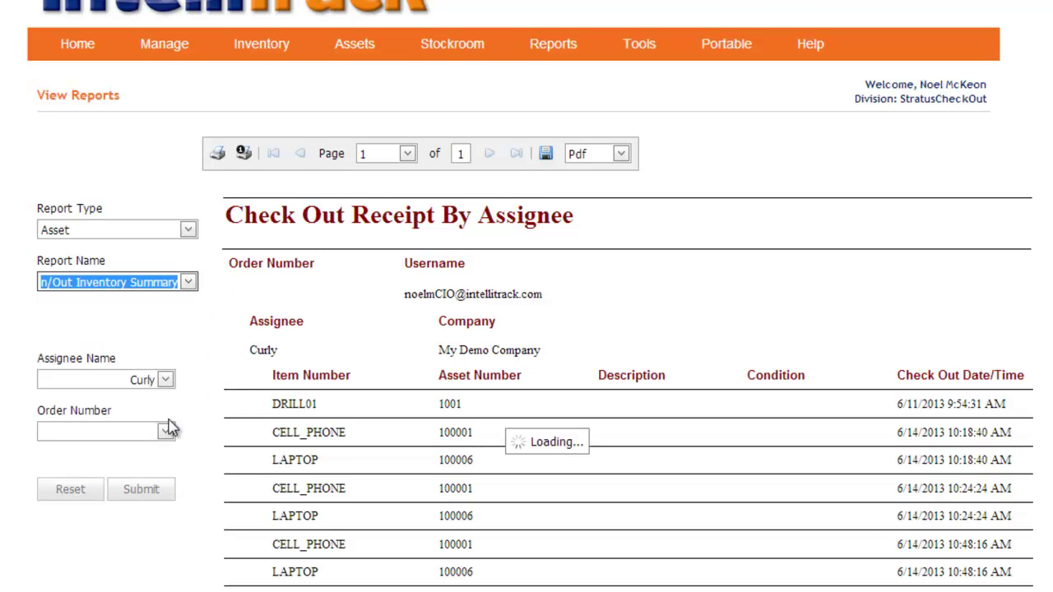
click(174, 489)
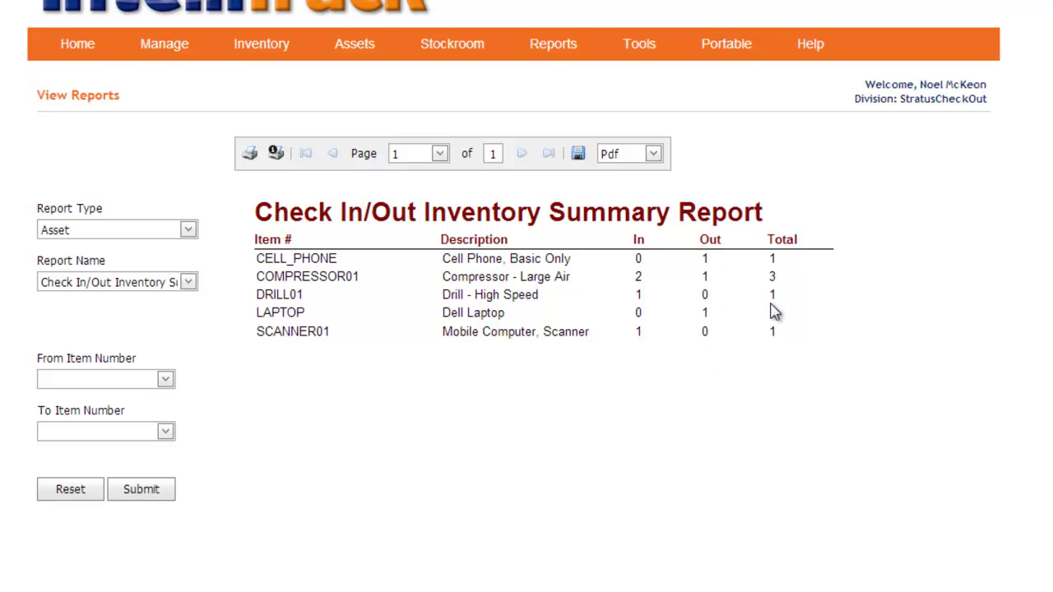
- Generate the Checked In/Out Inventory Details report for all items and examine its checked-out assets
click(188, 282)
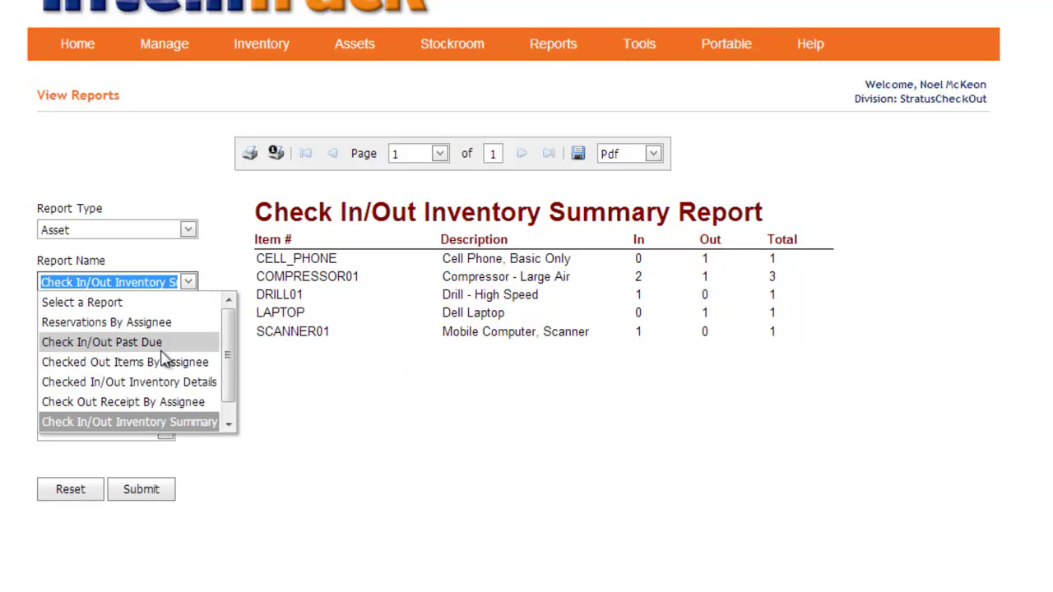
click(161, 388)
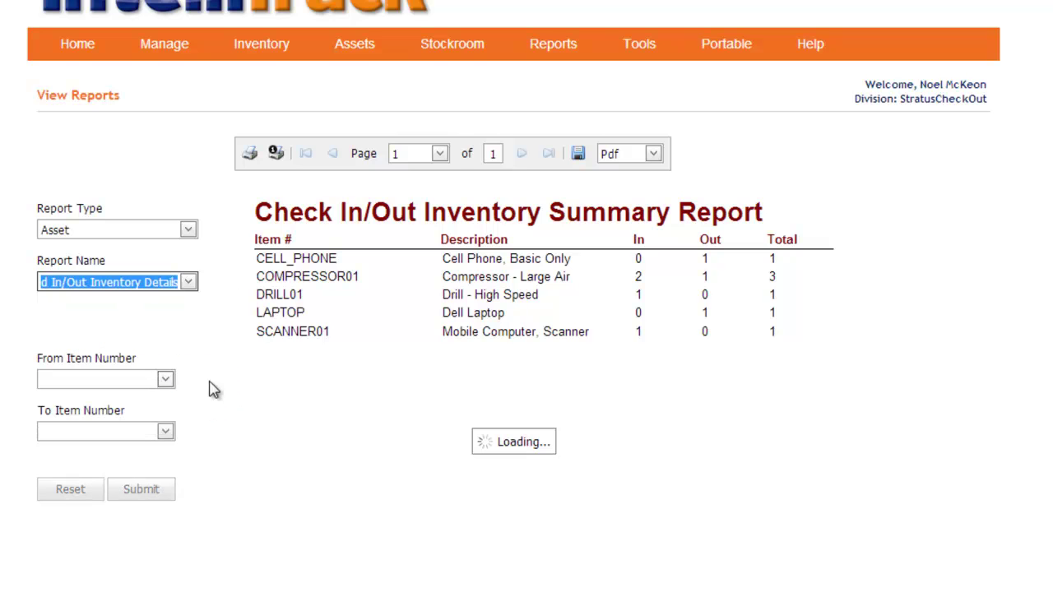
click(156, 492)
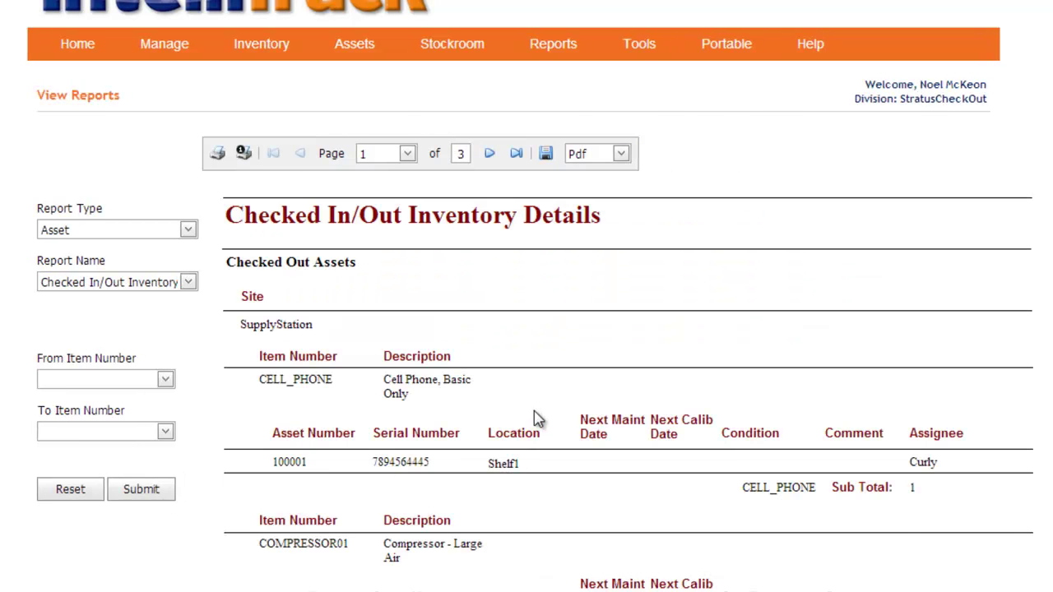
scroll(576, 421, down, 2)
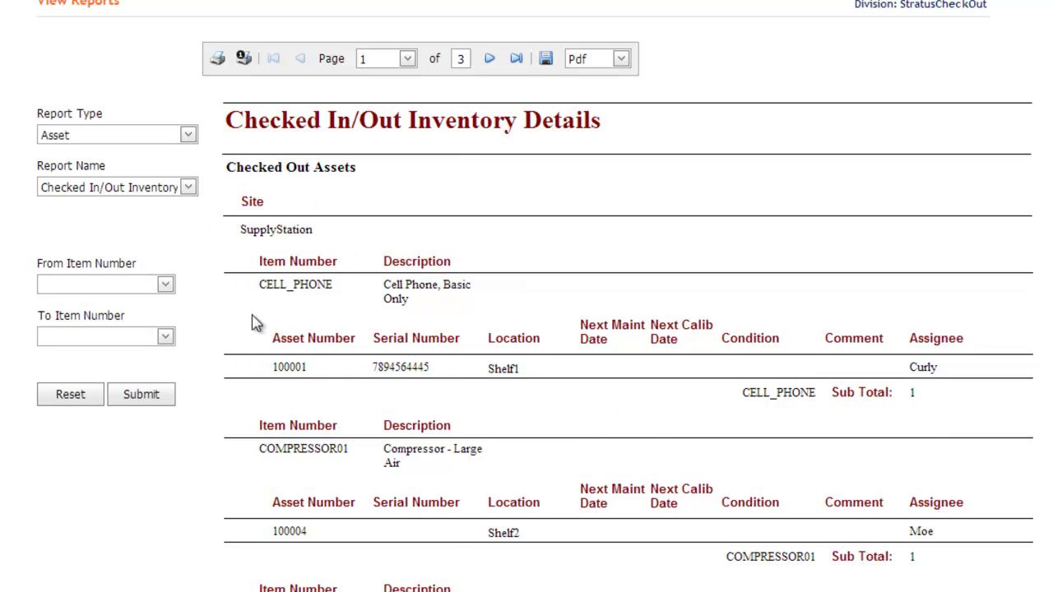
scroll(327, 371, up, 2)
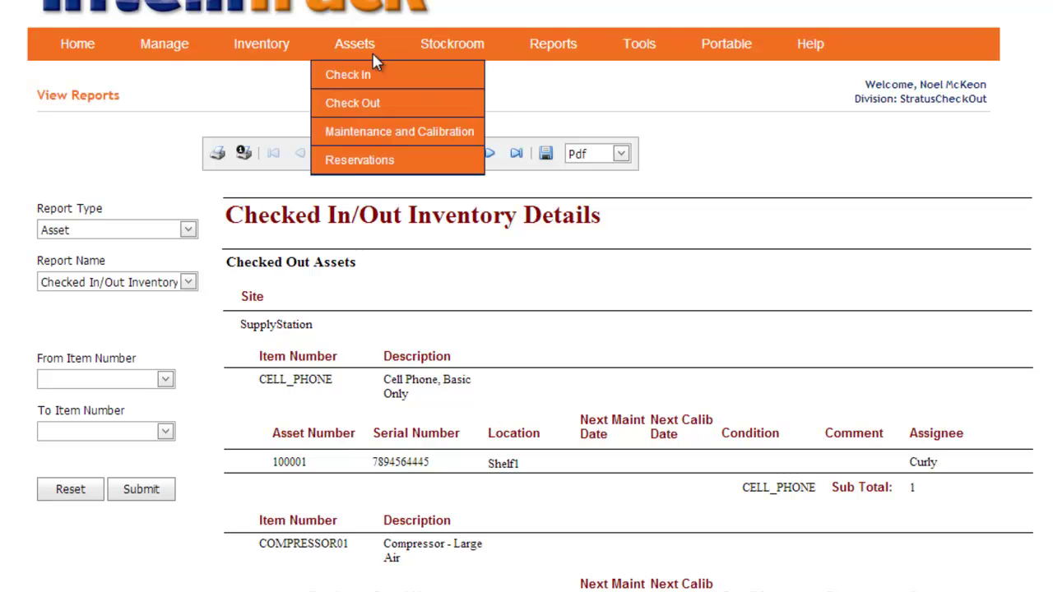
- Check in cell phone asset 100001, save the transaction and return to the home page
mouse_move(251, 62)
mouse_move(355, 47)
click(359, 73)
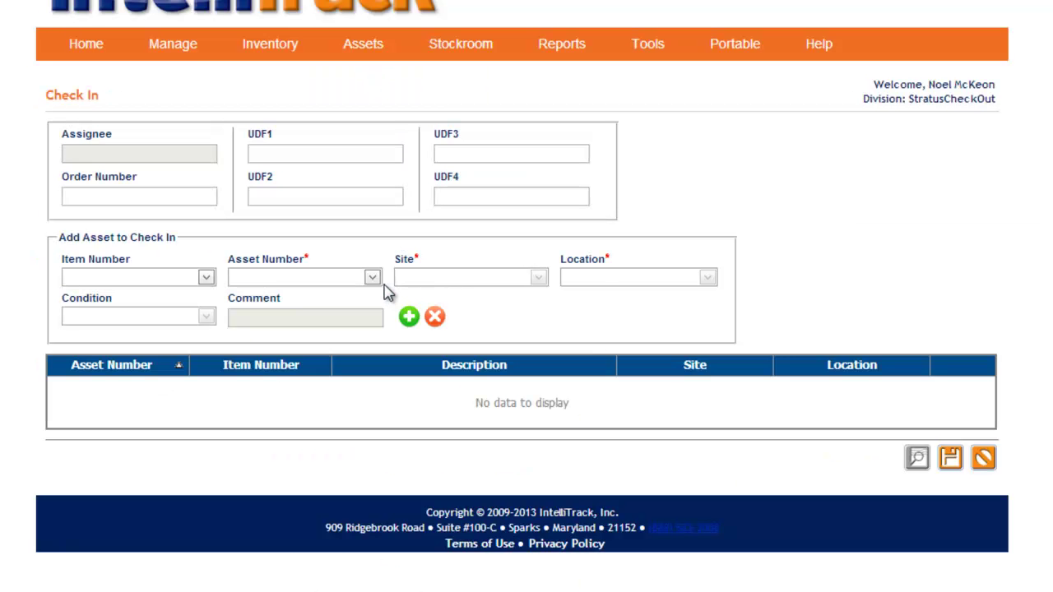
click(371, 278)
click(353, 329)
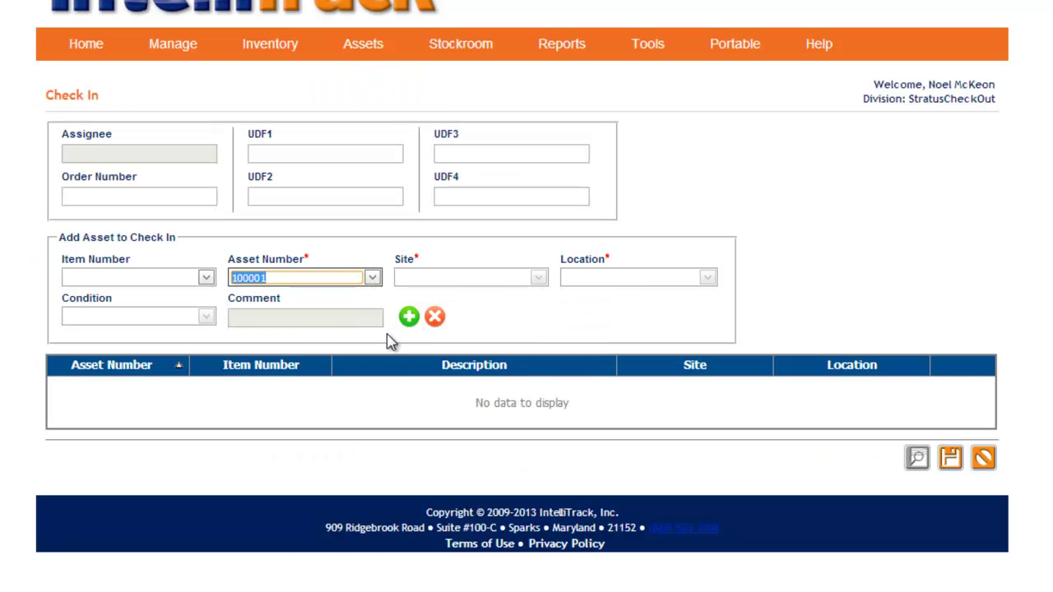
click(411, 321)
click(950, 433)
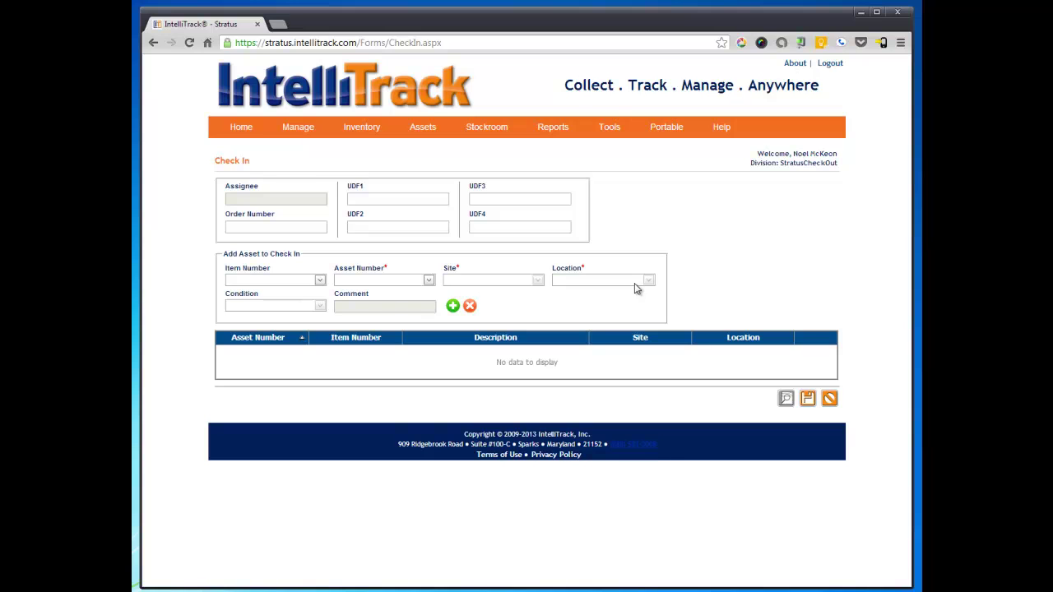
click(242, 131)
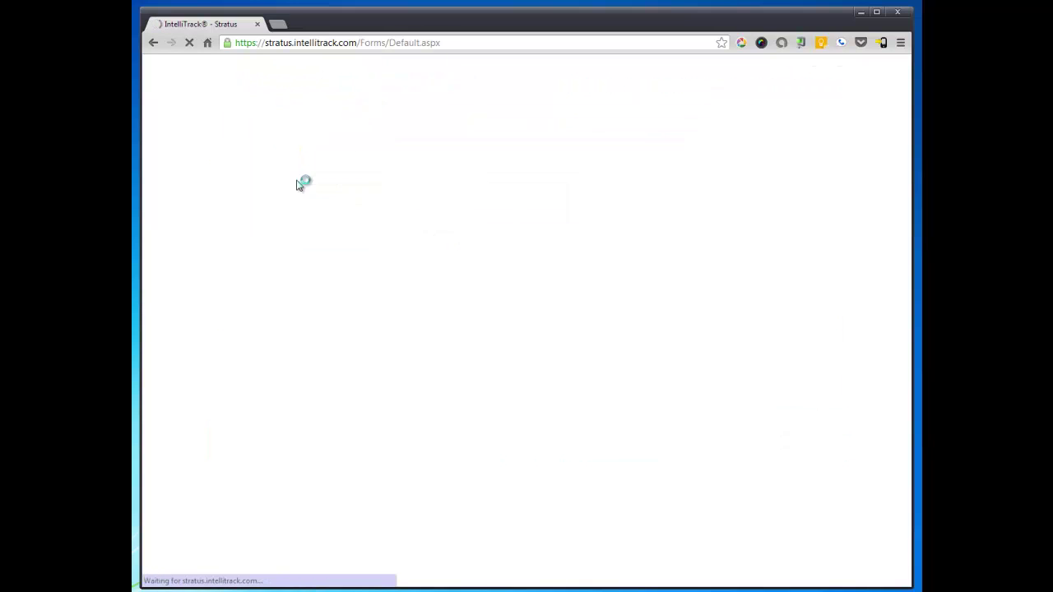